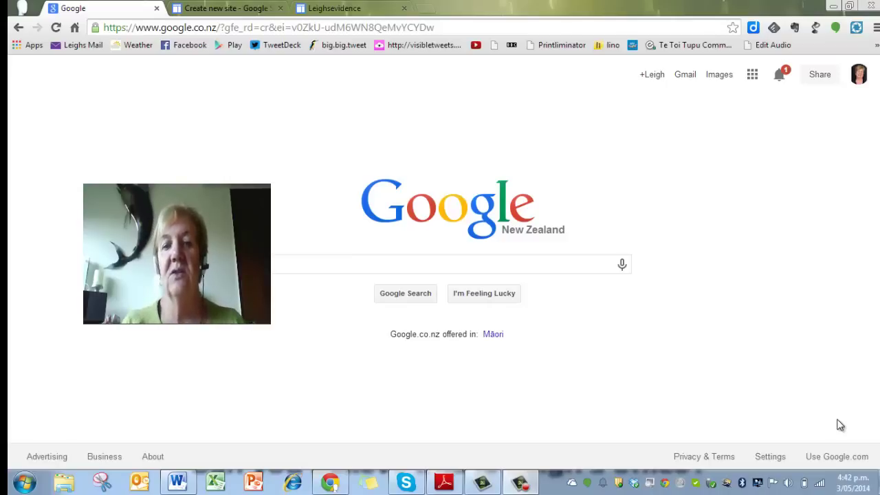
- Open Criteria 1 of the Registered Teacher Criteria and scroll through its key indicators
left_click(861, 88)
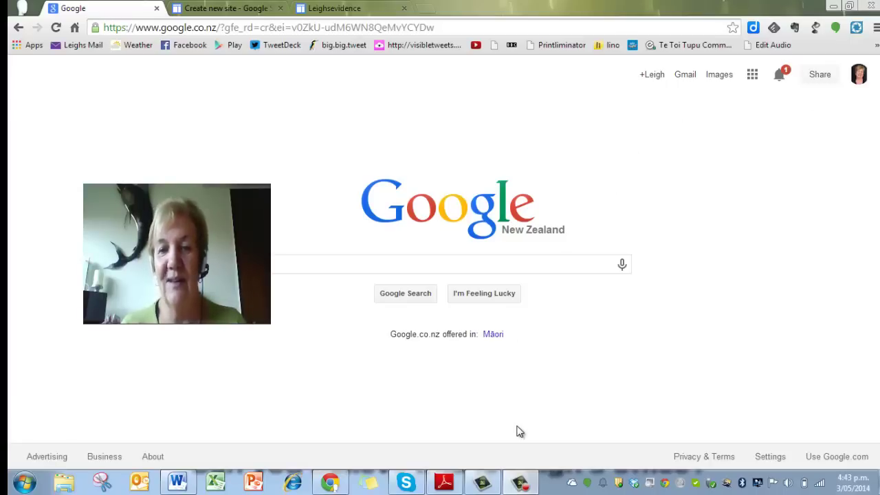
mouse_move(519, 485)
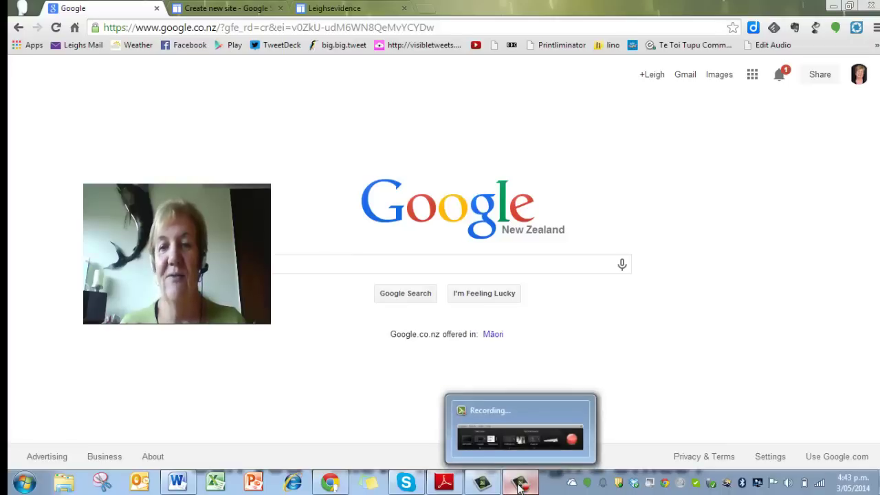
mouse_move(573, 446)
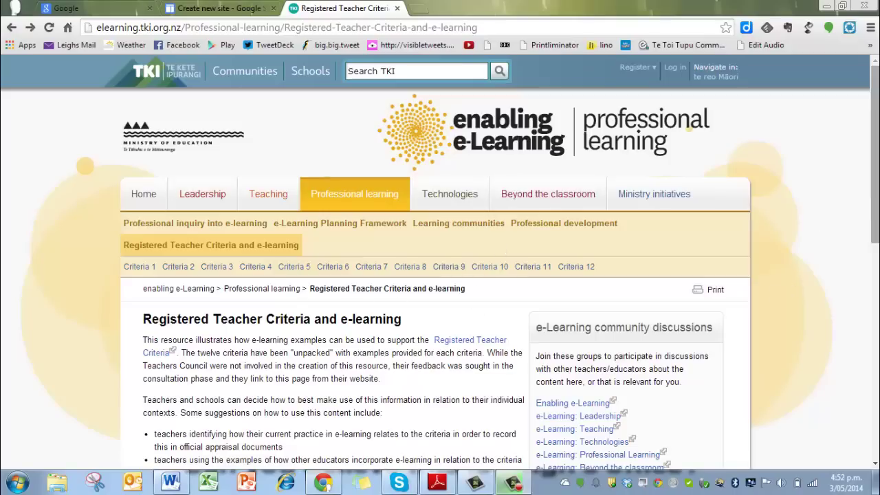
left_click_drag(875, 194, 875, 361)
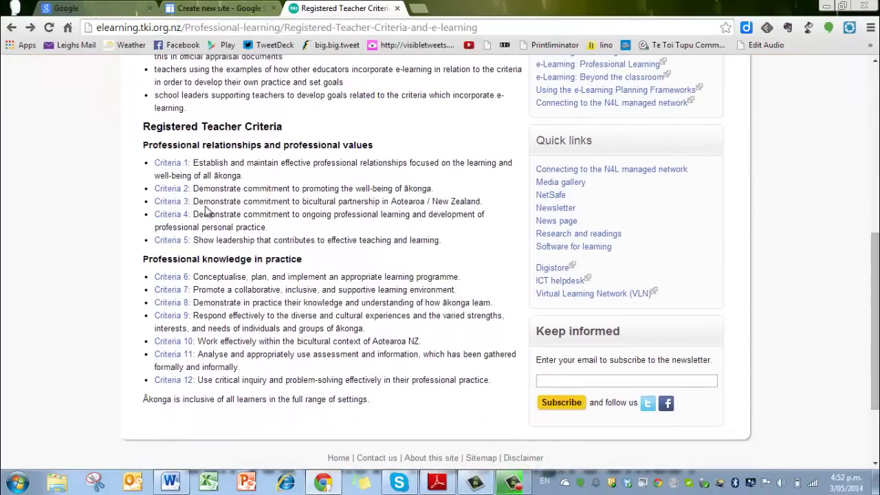
left_click(174, 166)
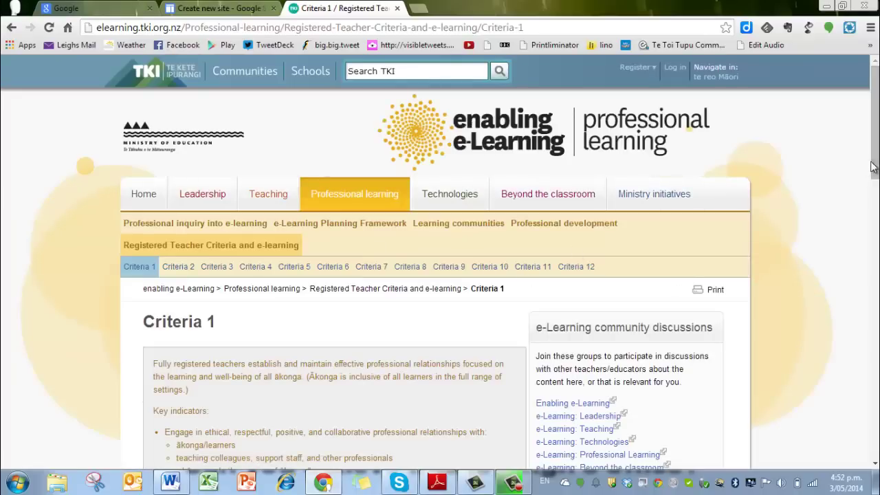
left_click_drag(874, 167, 878, 239)
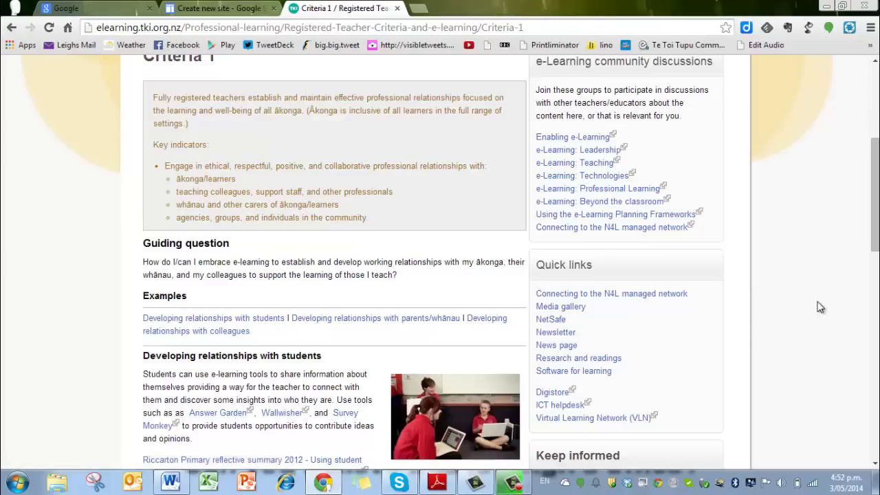
left_click_drag(870, 236, 877, 183)
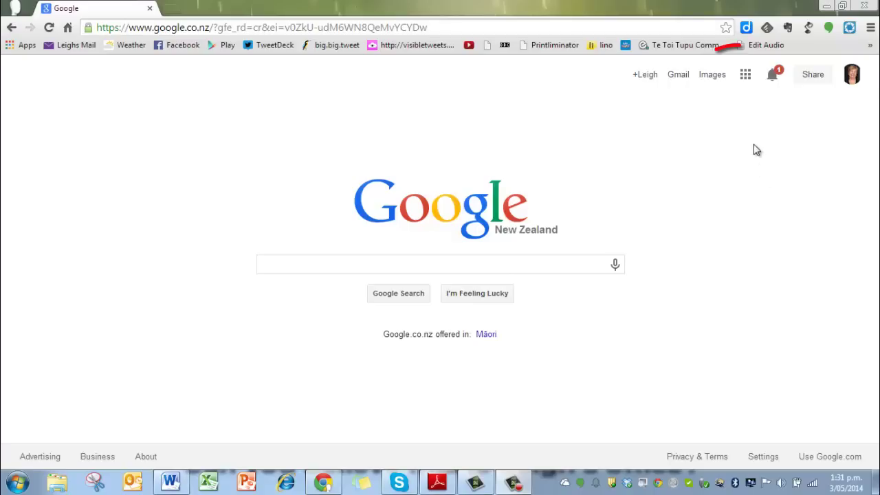
- Go to Google Sites through the apps grid and start creating a new site
left_click(744, 77)
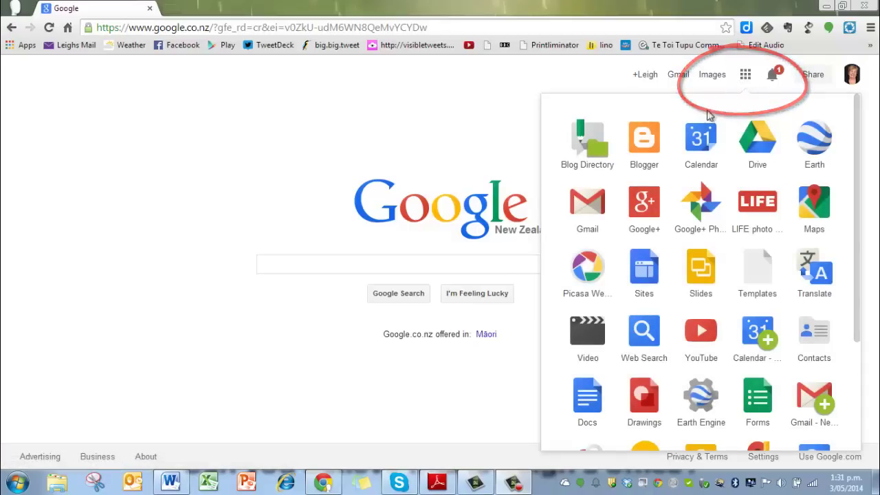
left_click(643, 269)
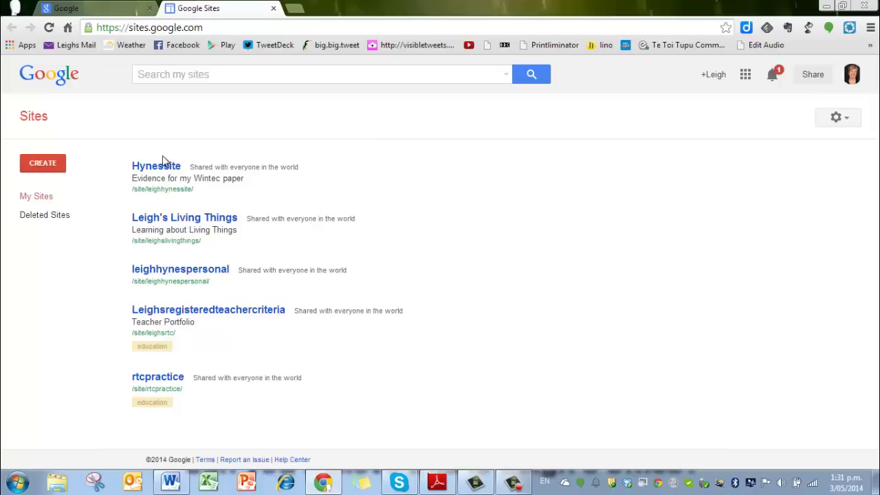
left_click(43, 166)
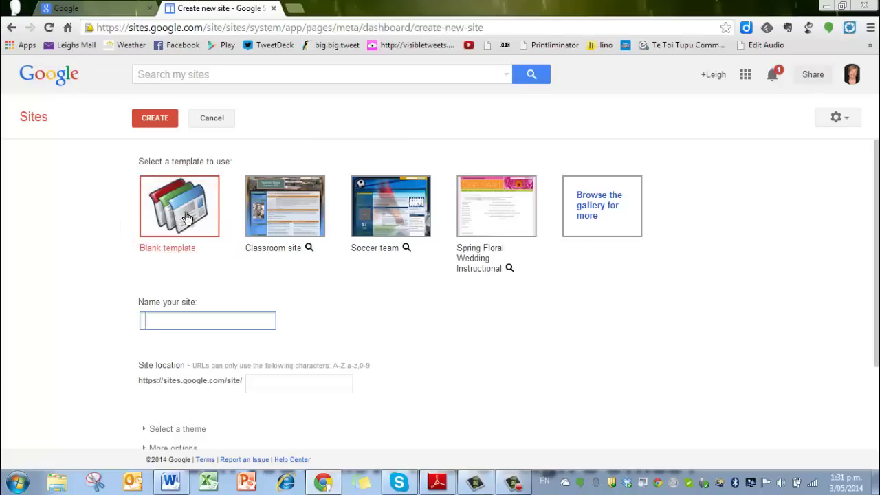
- Search the template gallery for LeighsRTCtemplate and open its Overview of RTCs sample site
left_click(597, 216)
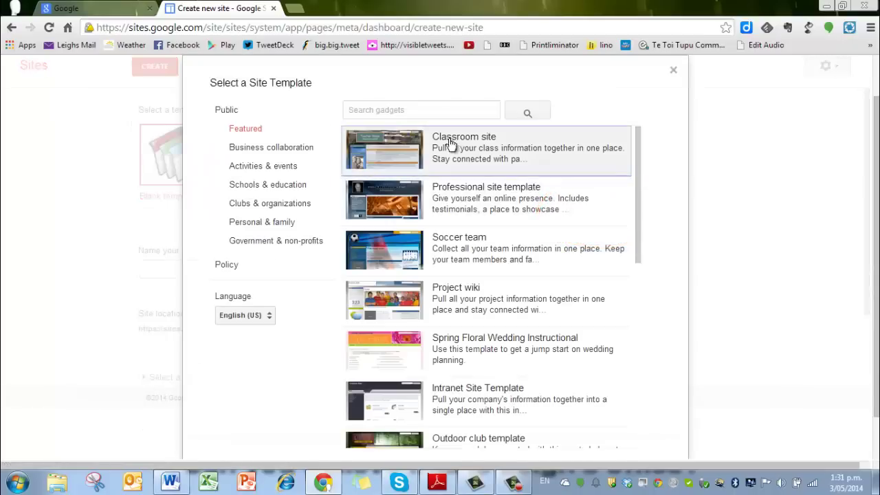
left_click(286, 187)
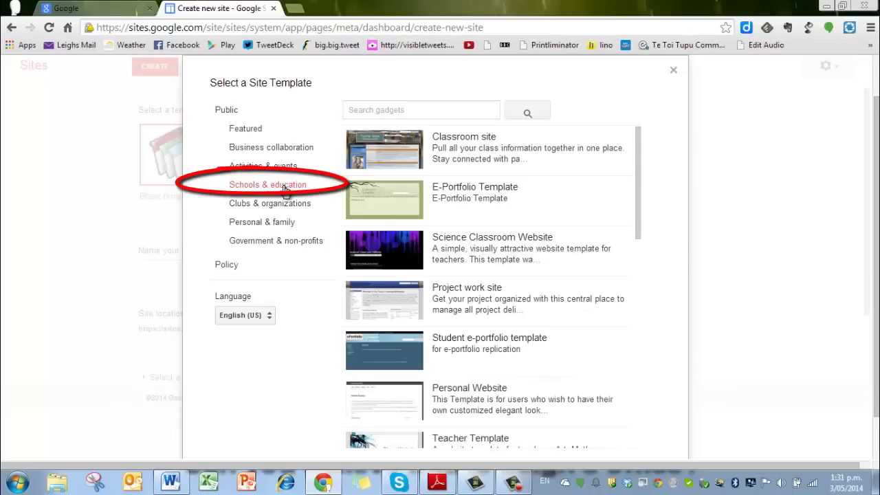
left_click(367, 111)
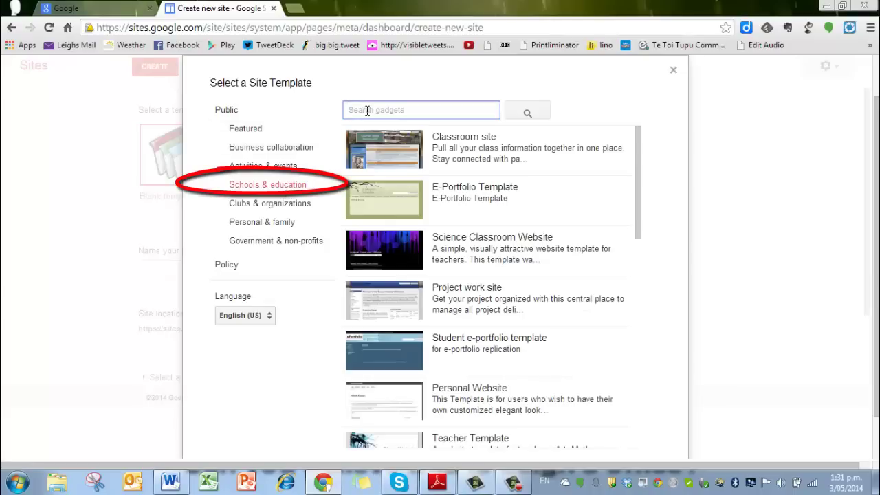
type("Lei")
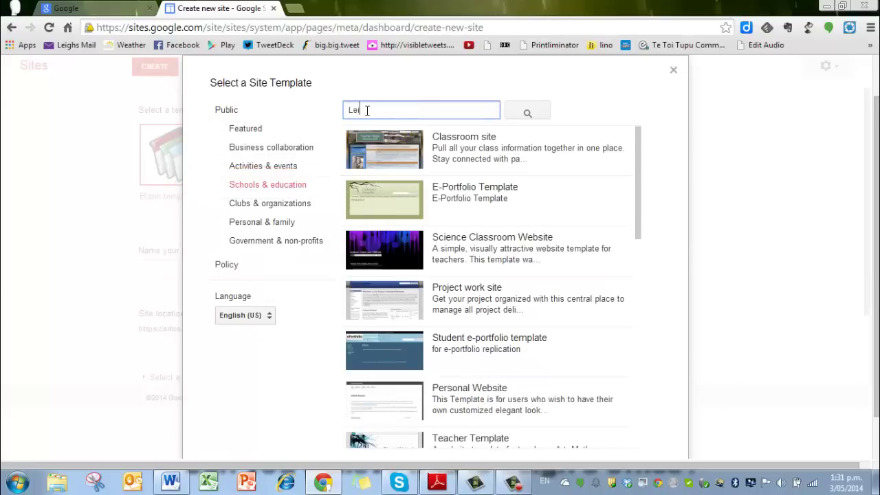
type("ghsRTCtemplate")
key("Return")
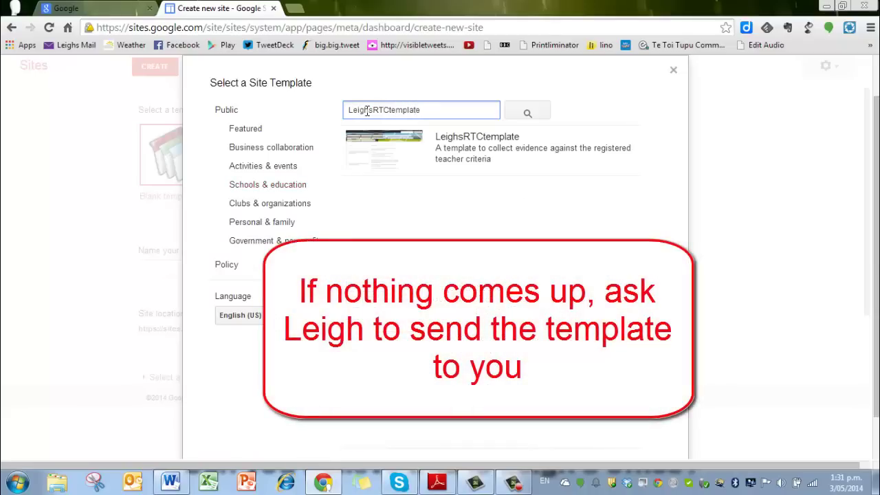
left_click(378, 166)
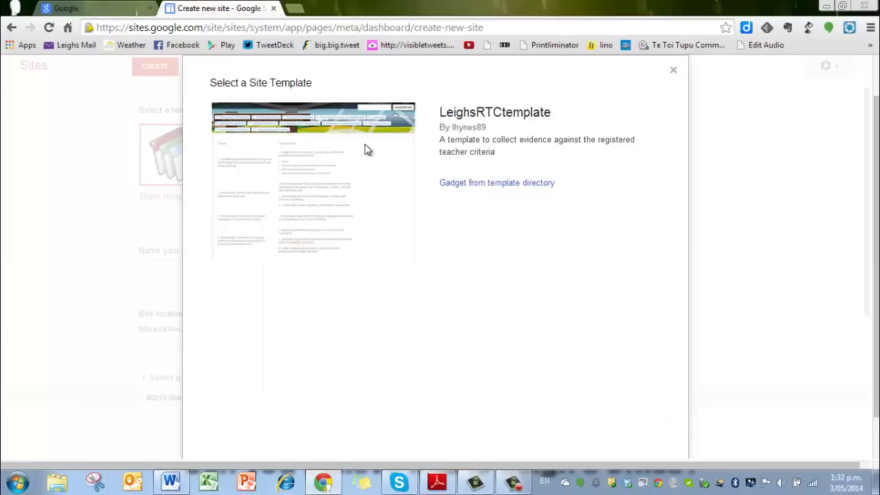
left_click(458, 187)
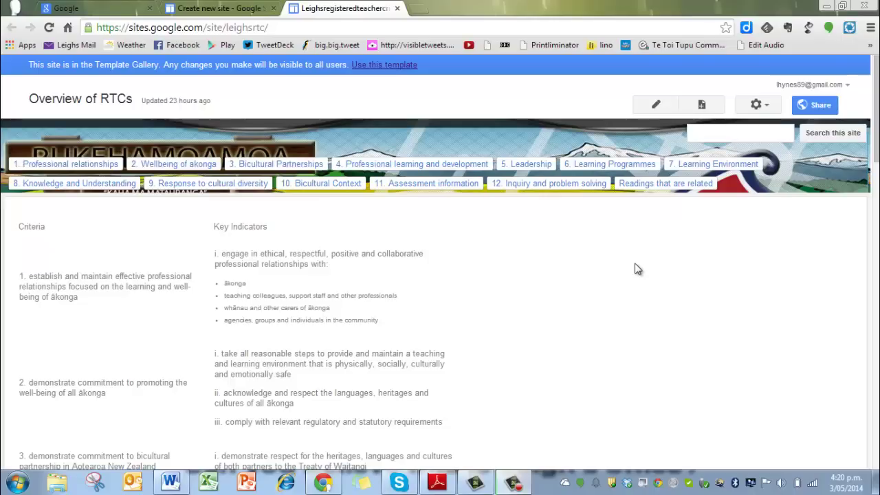
- Create a site named Leighsevidence from this template, entering the verification code
left_click(378, 66)
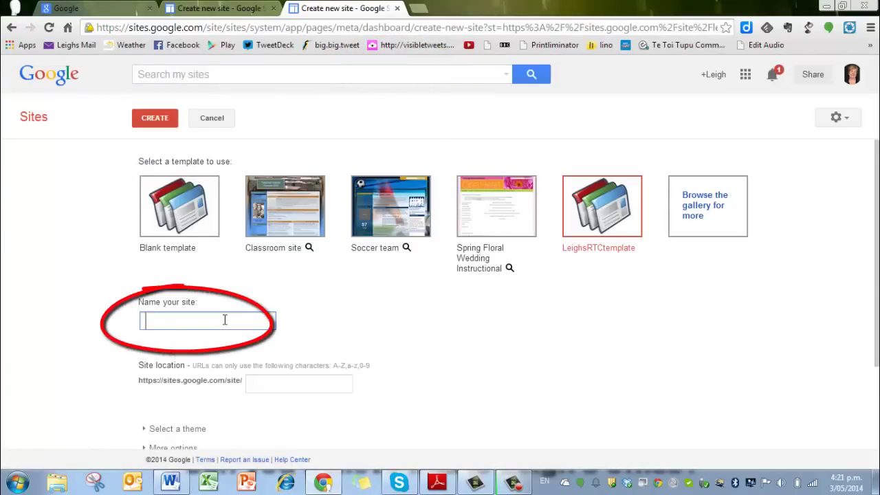
type("Leighs")
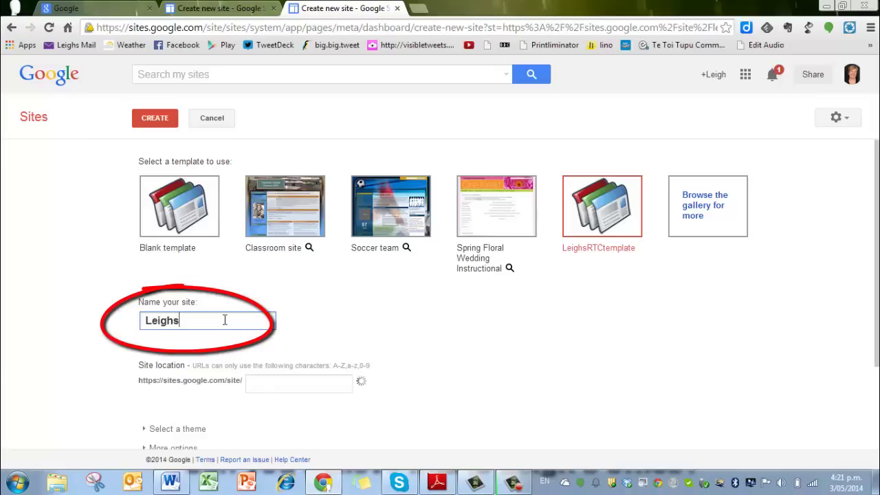
type("evidence")
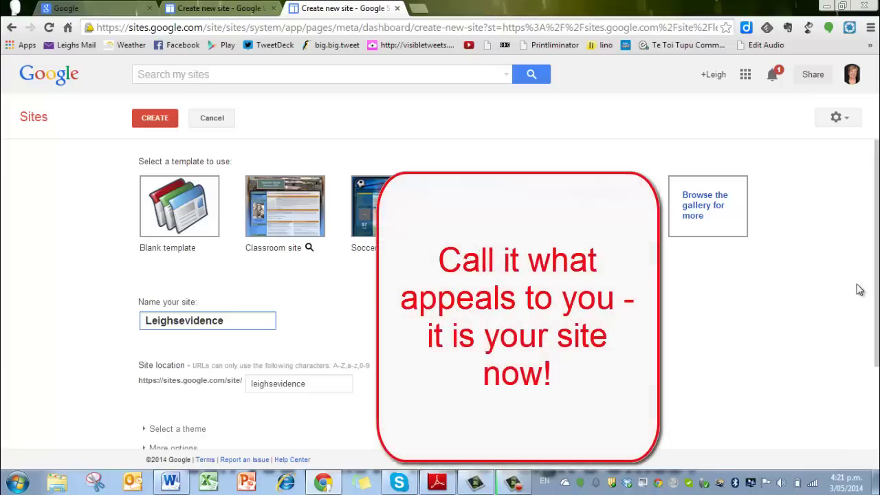
scroll(878, 313, "down", 1)
scroll(877, 314, "down", 2)
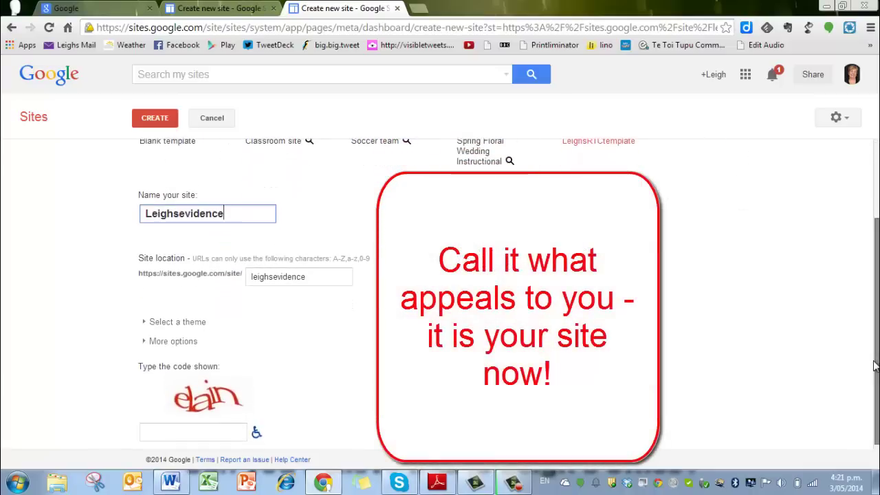
left_click(207, 432)
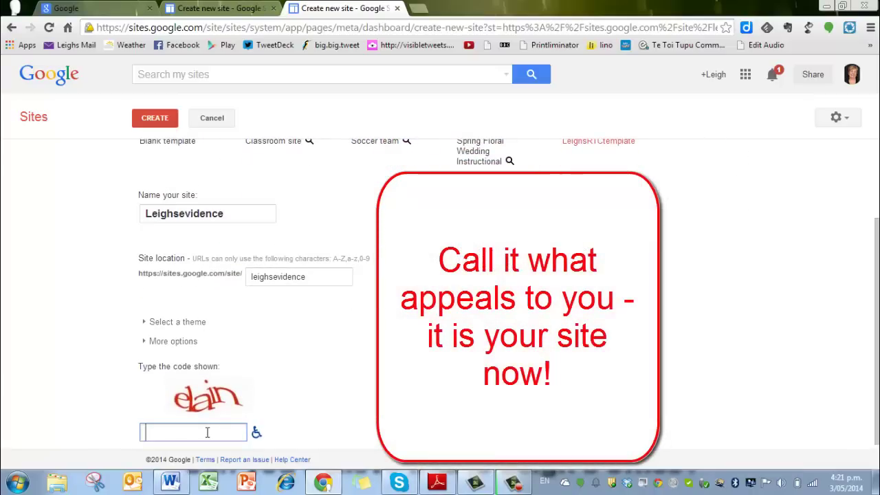
type("elain")
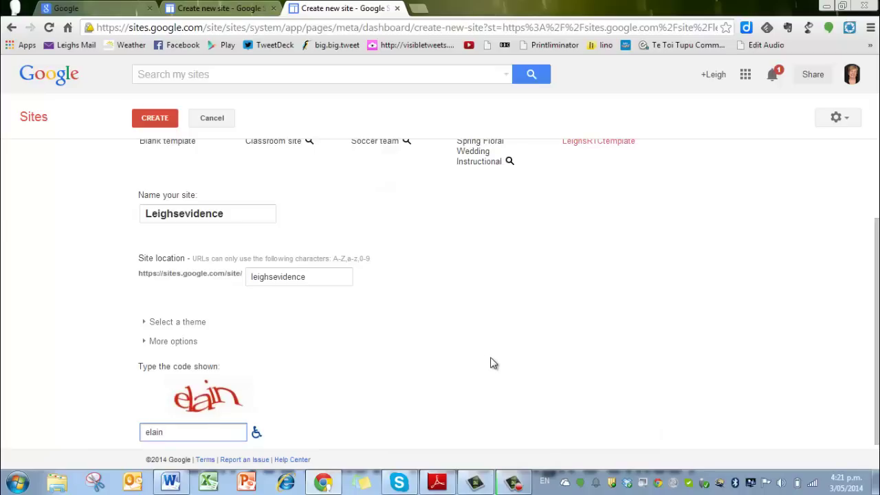
left_click(156, 120)
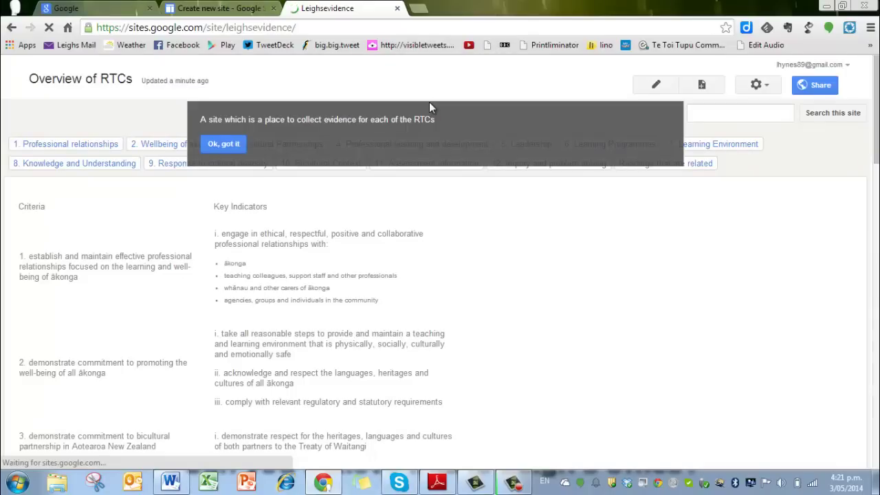
left_click(225, 146)
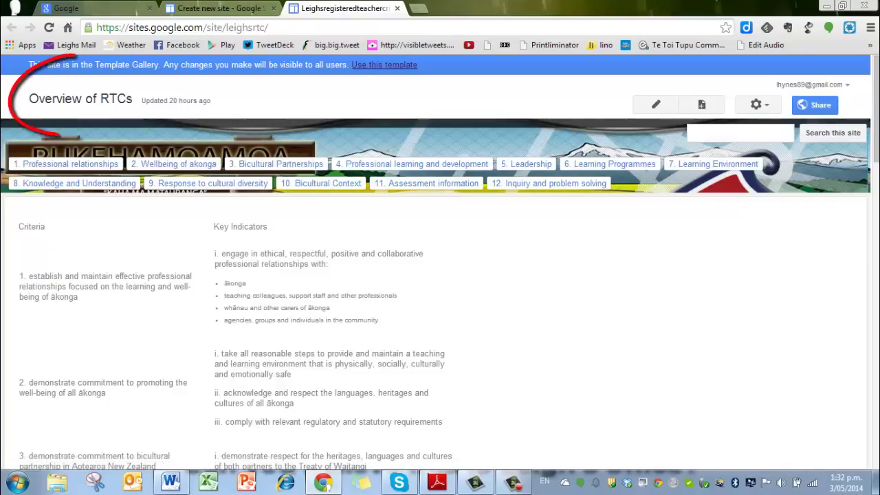
scroll(877, 253, "down", 2)
scroll(877, 303, "down", 5)
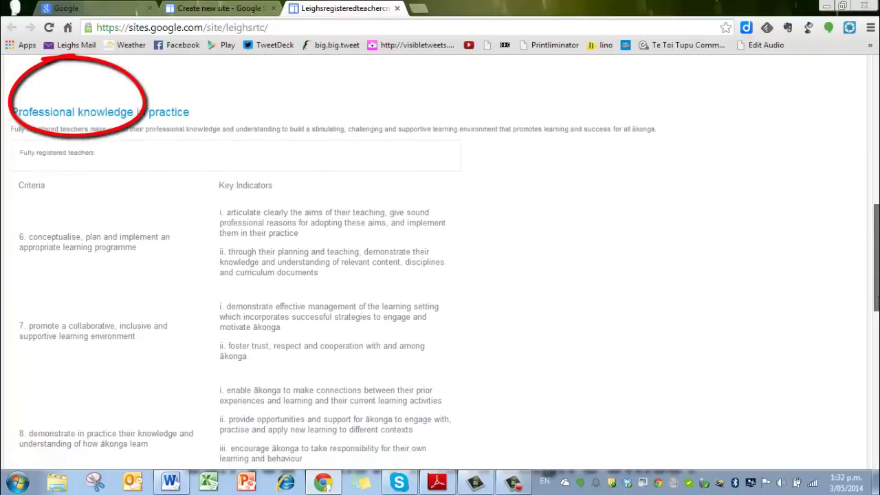
scroll(876, 303, "down", 4)
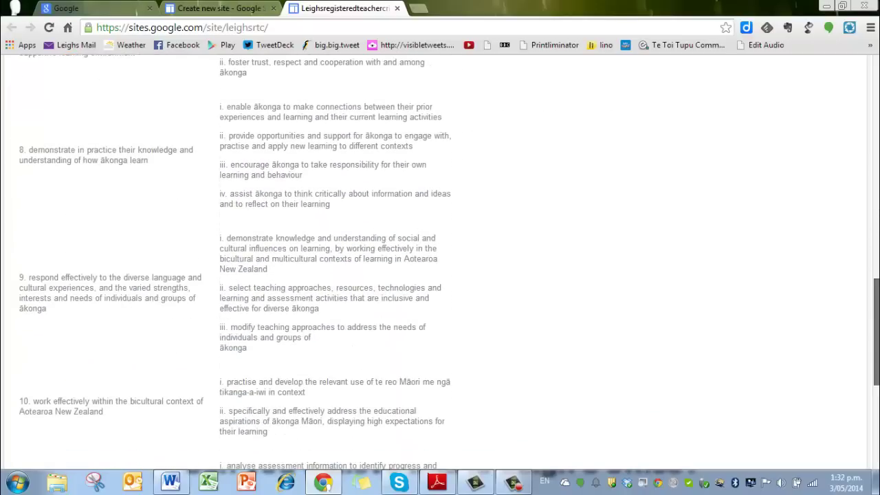
scroll(443, 256, "down", 3)
scroll(443, 266, "down", 2)
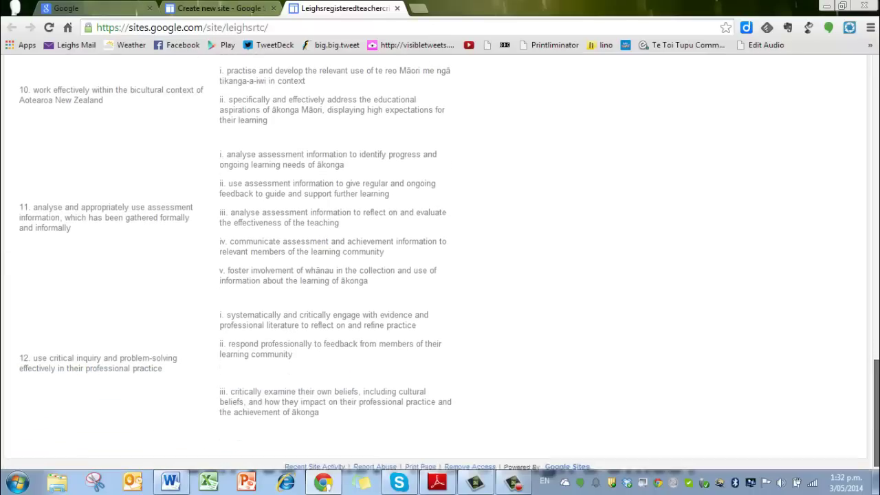
scroll(444, 266, "up", 14)
scroll(441, 261, "up", 3)
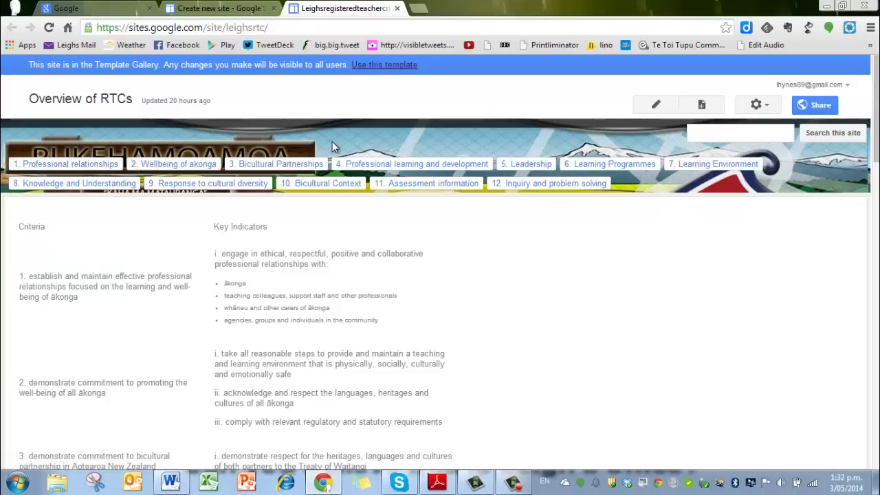
- Go to the '1. Professional relationships' page from the navigation bar
left_click(98, 165)
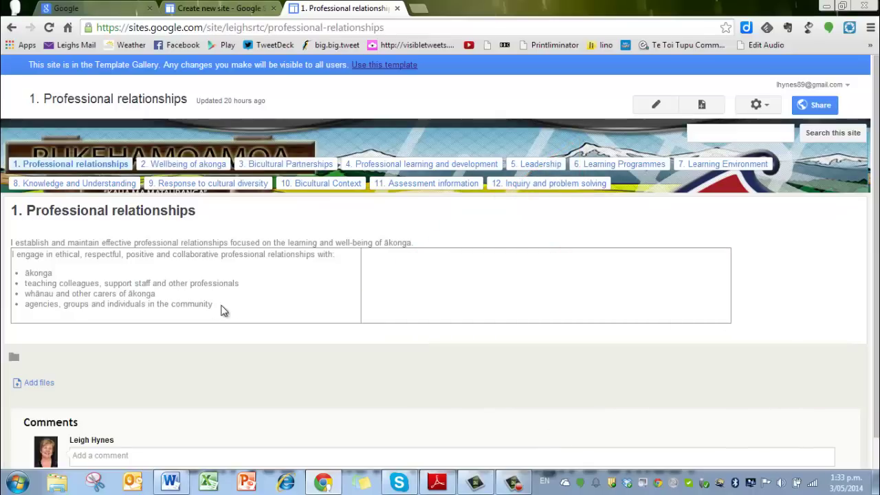
- Edit the page and enter 'My evidence is here' in the right-hand evidence cell
left_click(657, 108)
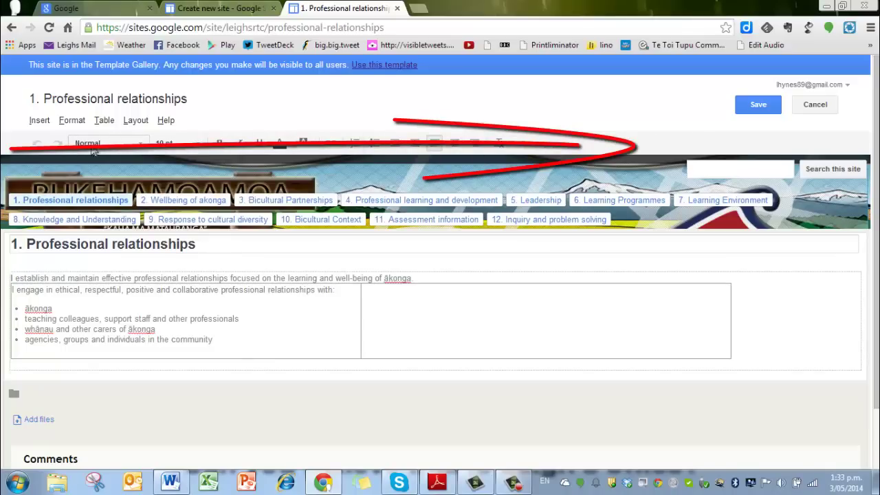
left_click(395, 297)
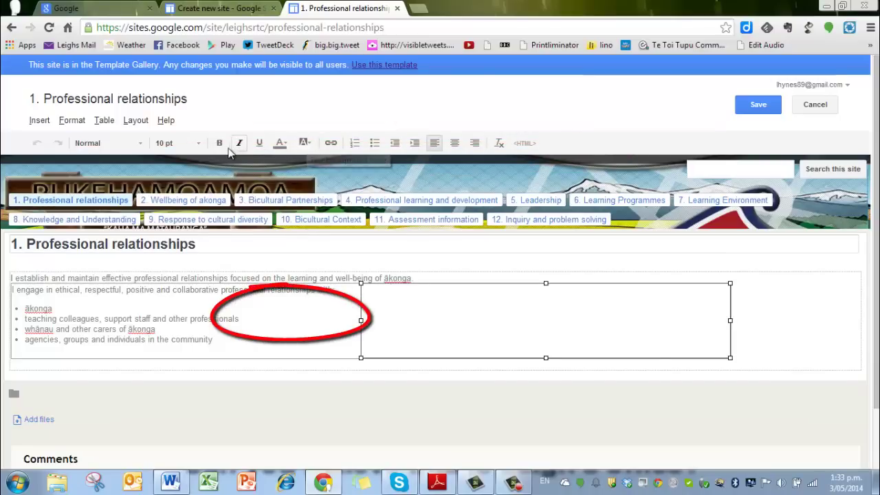
left_click(383, 293)
type("My end")
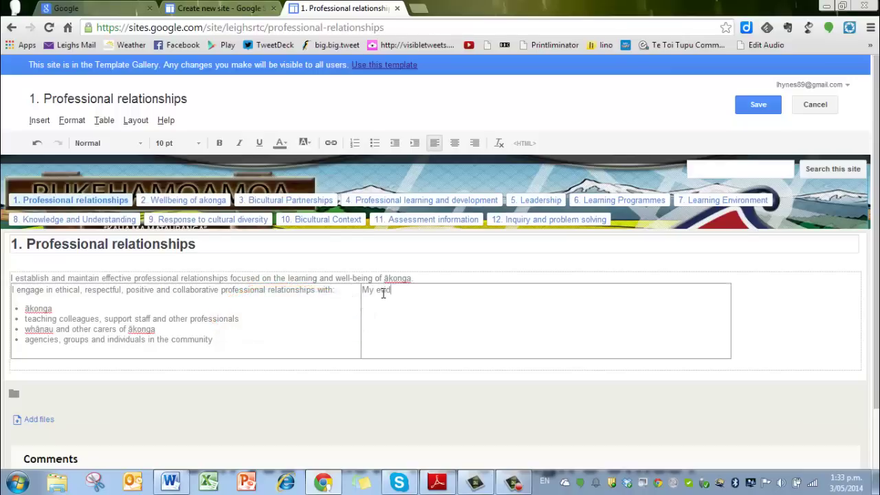
type("ence is here")
left_click(257, 349)
left_click(448, 301)
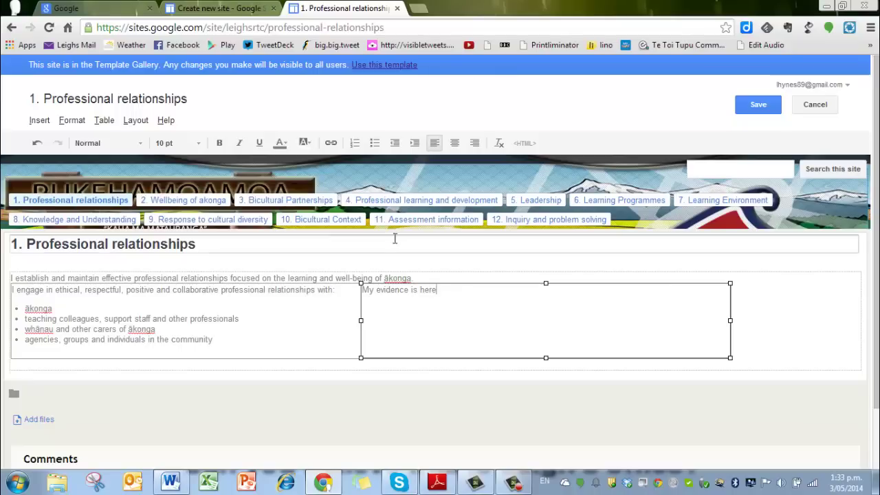
- Upload the photo 2013-05-30 14.45.17 from Downloads as a page image
left_click(38, 122)
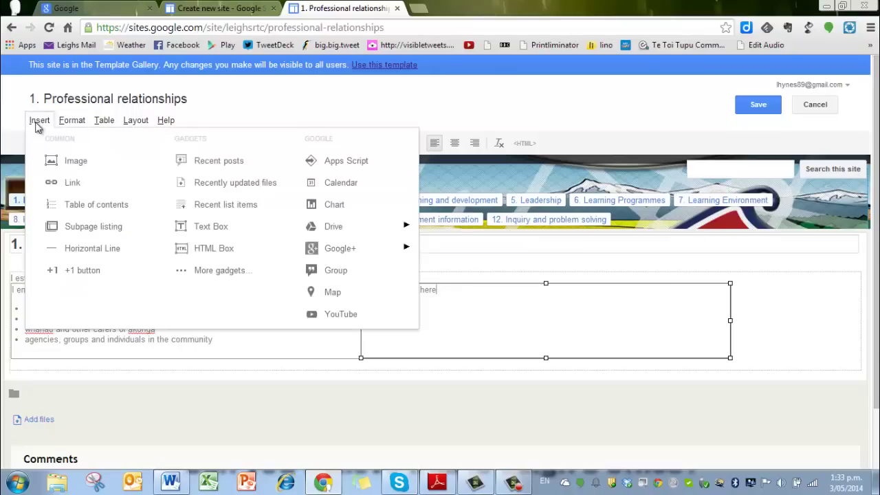
left_click(71, 161)
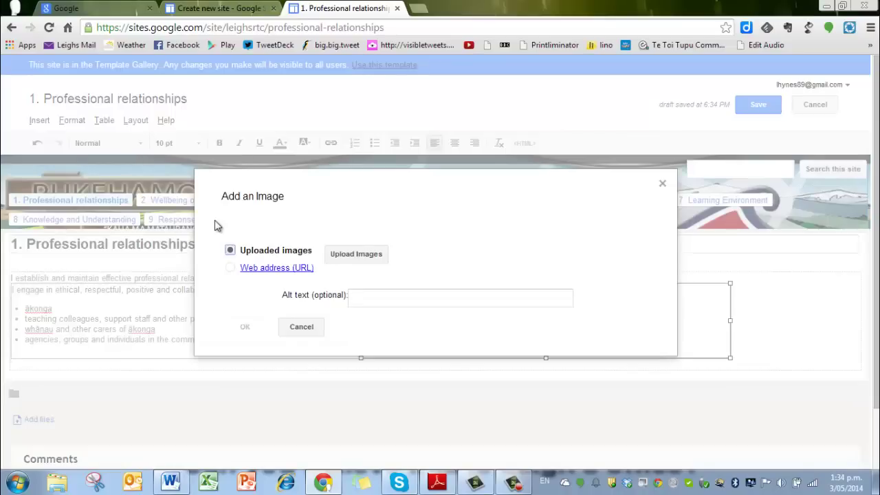
left_click(356, 255)
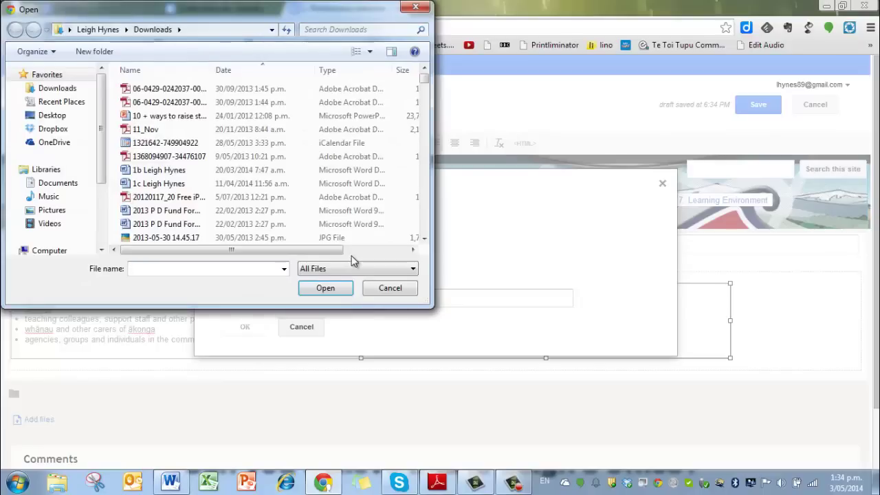
left_click(183, 239)
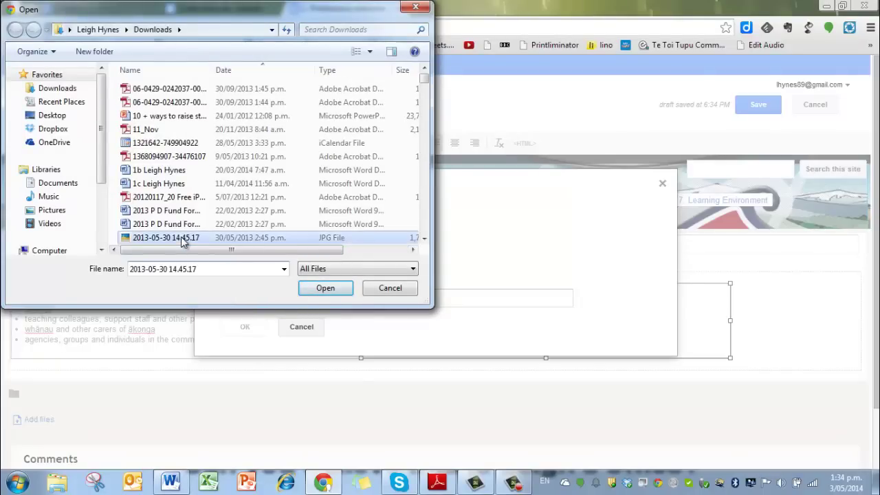
left_click(313, 290)
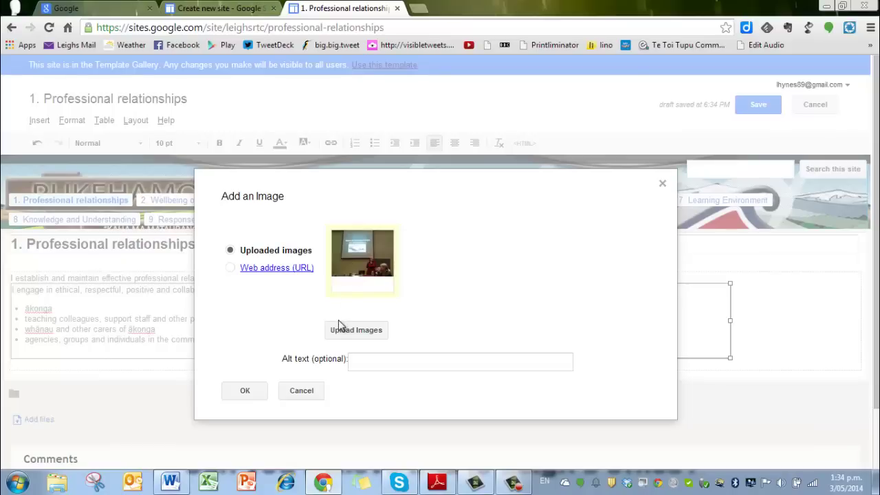
- Insert the uploaded photo into the evidence cell at small size, aligned right
left_click(250, 396)
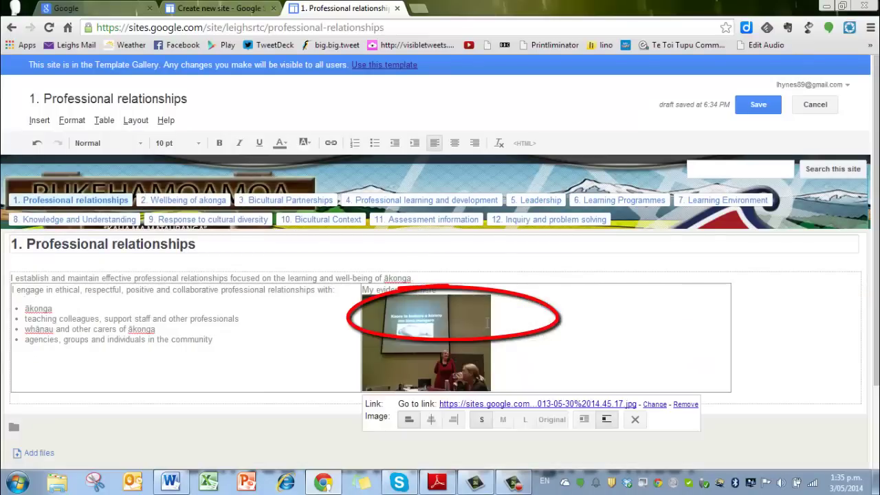
left_click(481, 324)
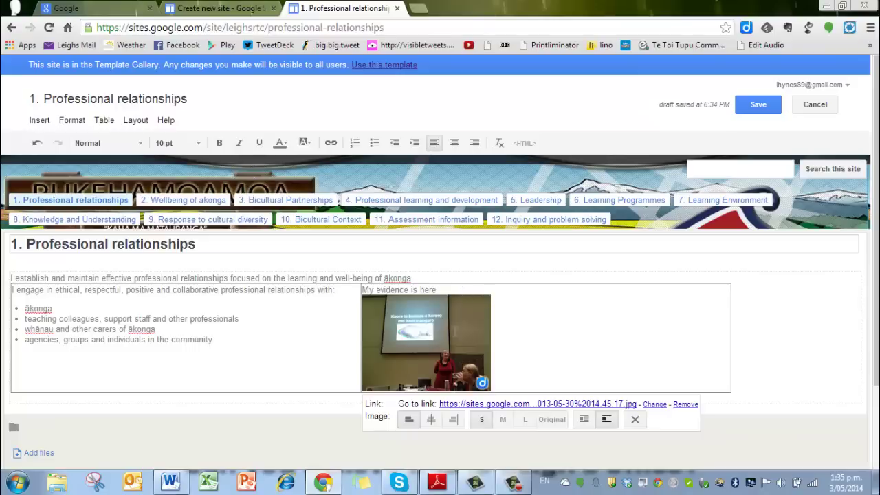
left_click(431, 421)
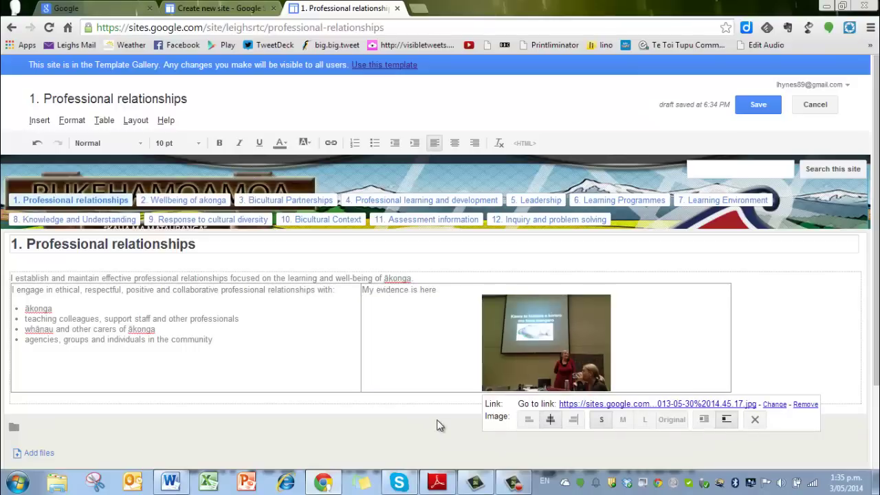
left_click(576, 420)
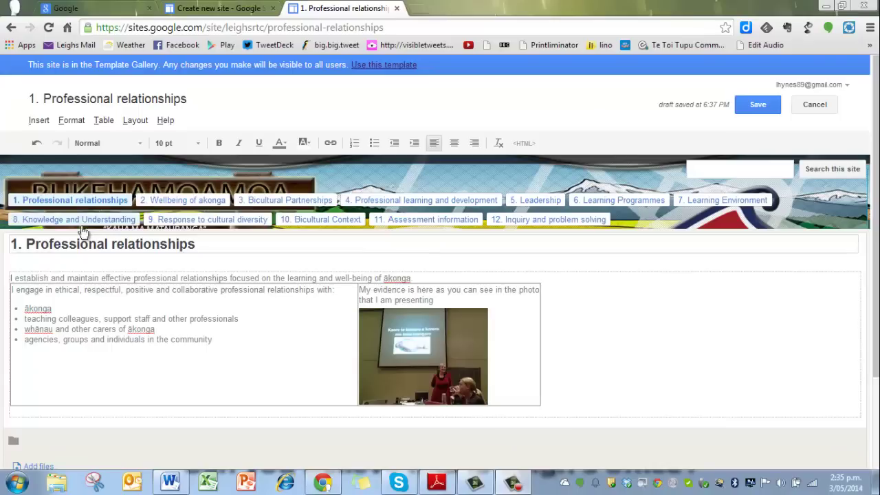
left_click(40, 120)
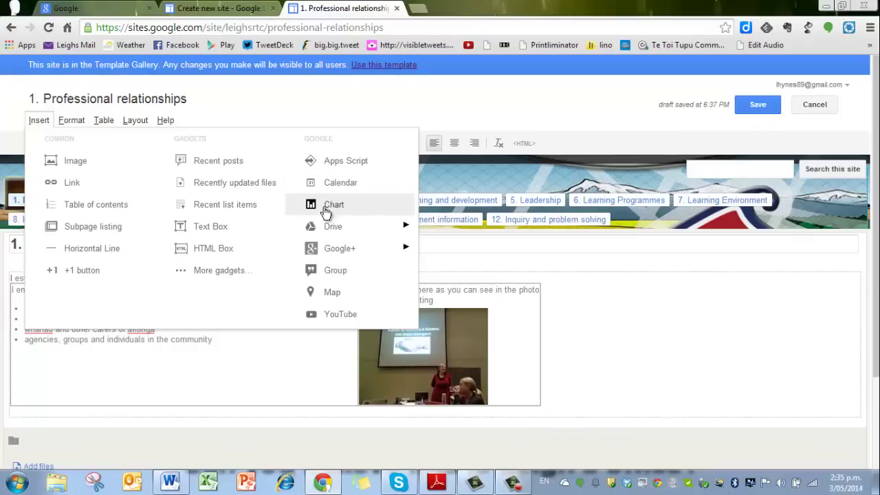
- Close the Insert menu and save the Professional relationships page edits
left_click(616, 322)
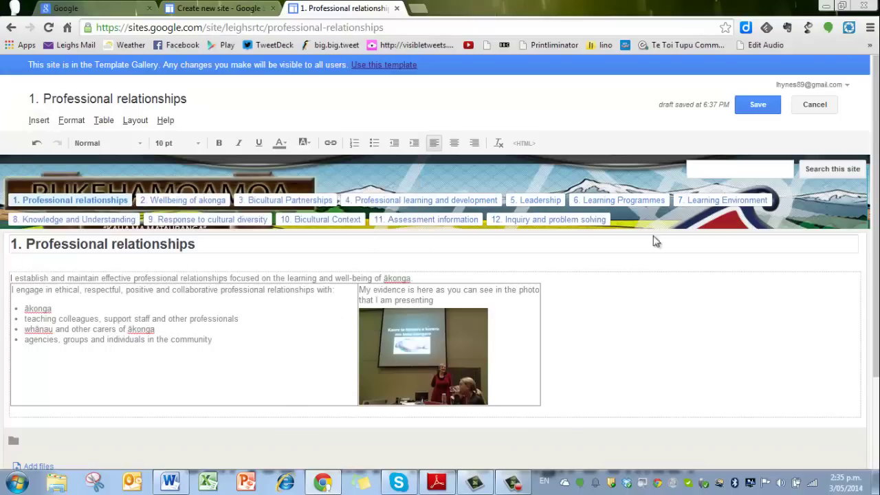
left_click(758, 109)
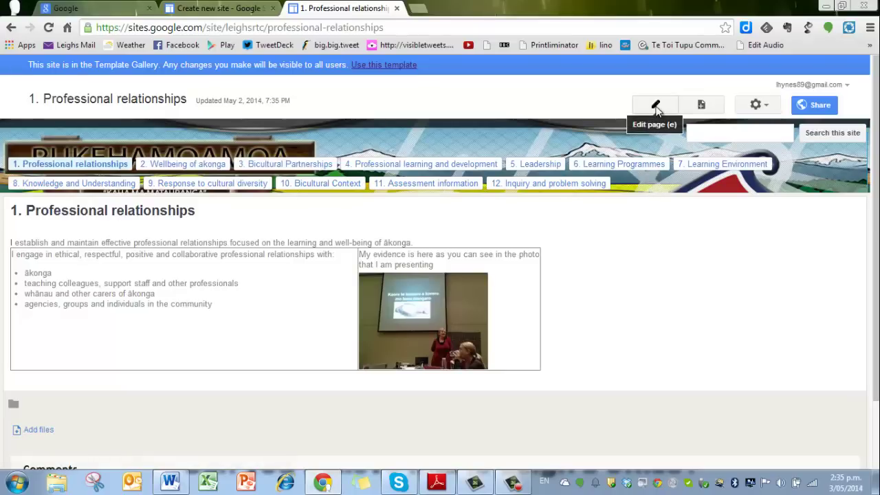
- Create a top-level Announcements page named 'Readings that are related'
left_click(702, 106)
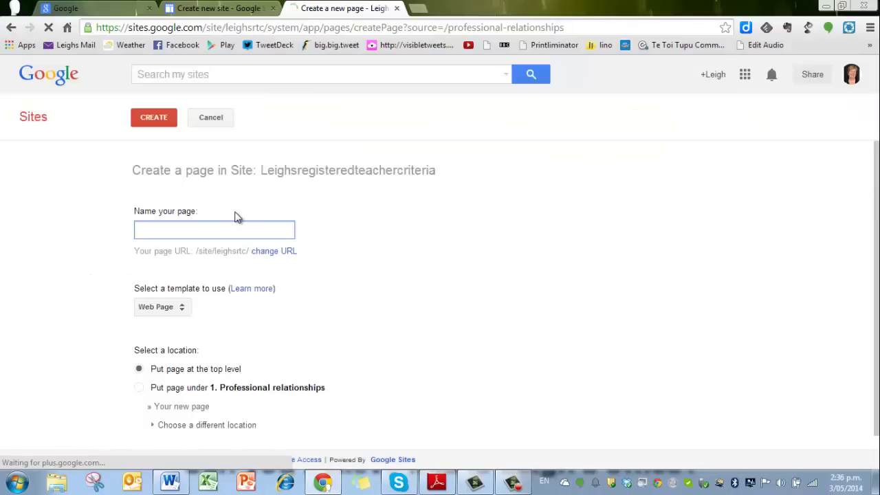
left_click(225, 231)
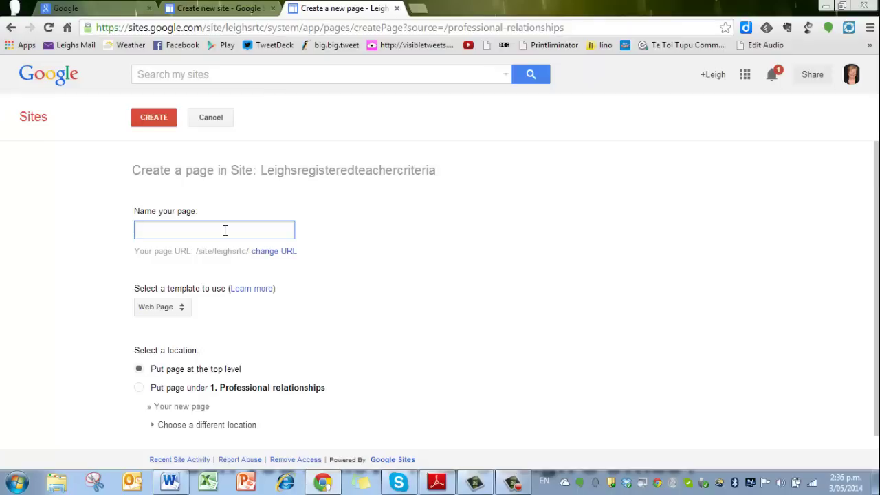
type("Readings")
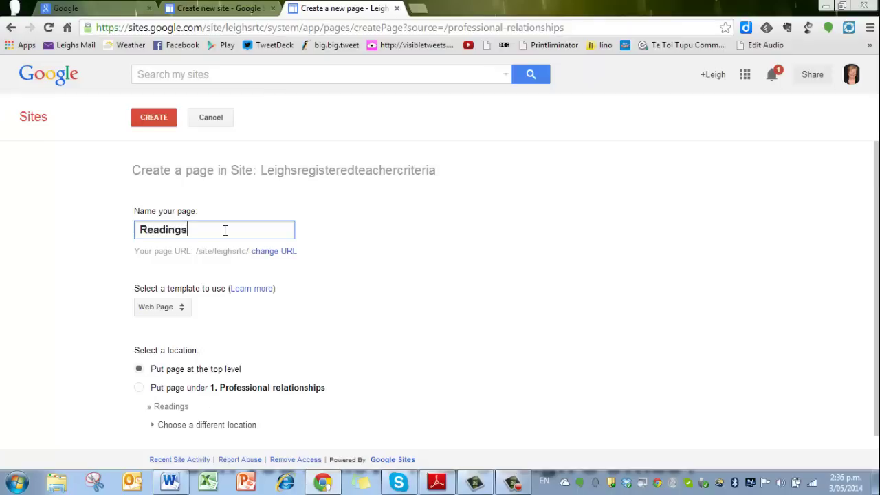
type(" that are related")
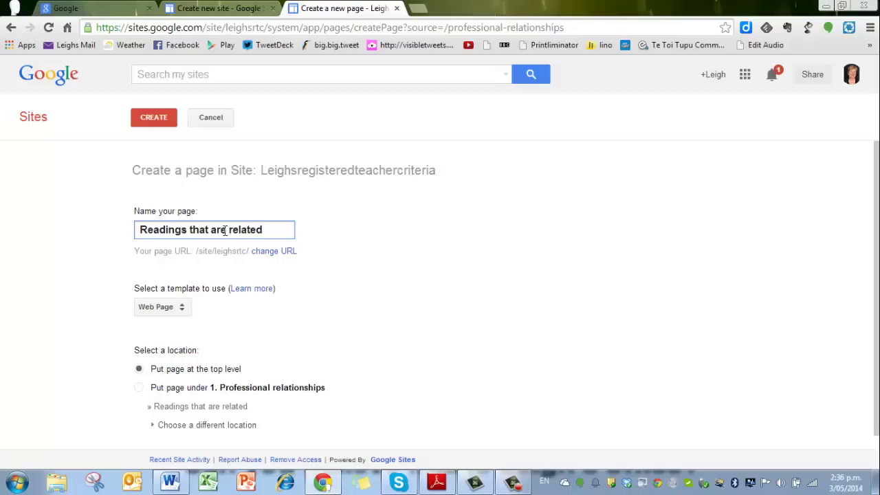
left_click(183, 313)
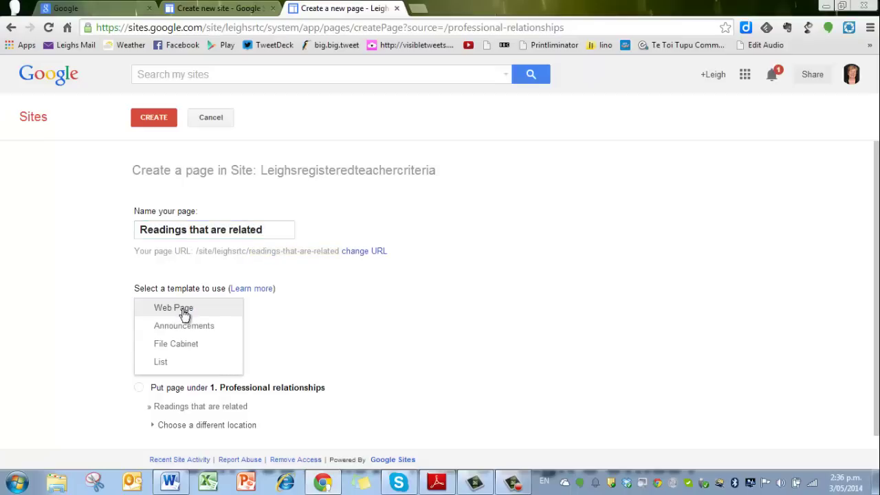
left_click(187, 326)
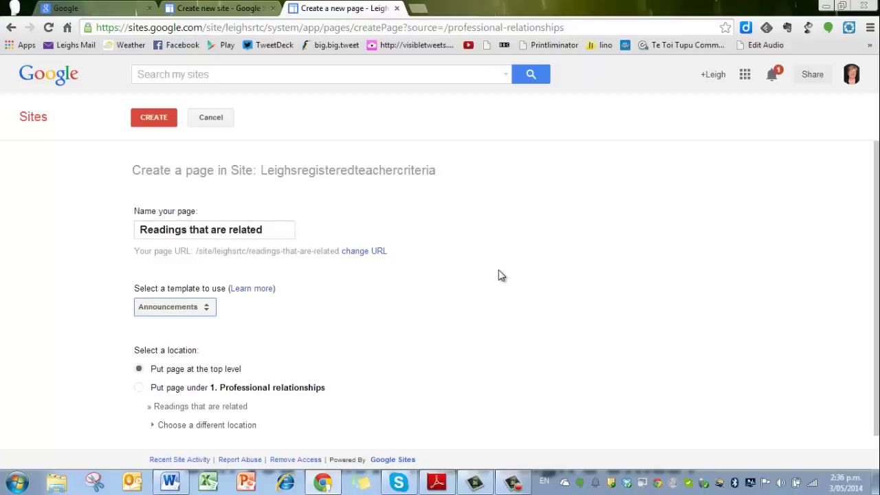
left_click(154, 121)
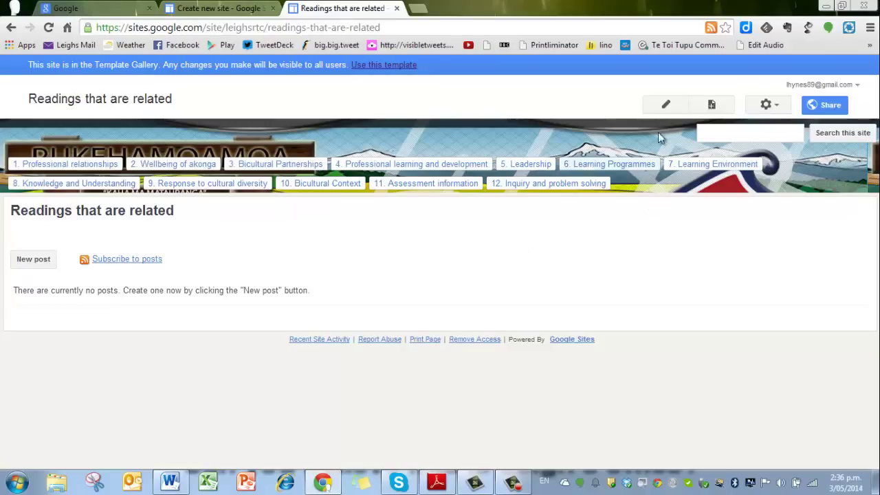
- Start editing the new, empty 'Readings that are related' announcements page
left_click(665, 107)
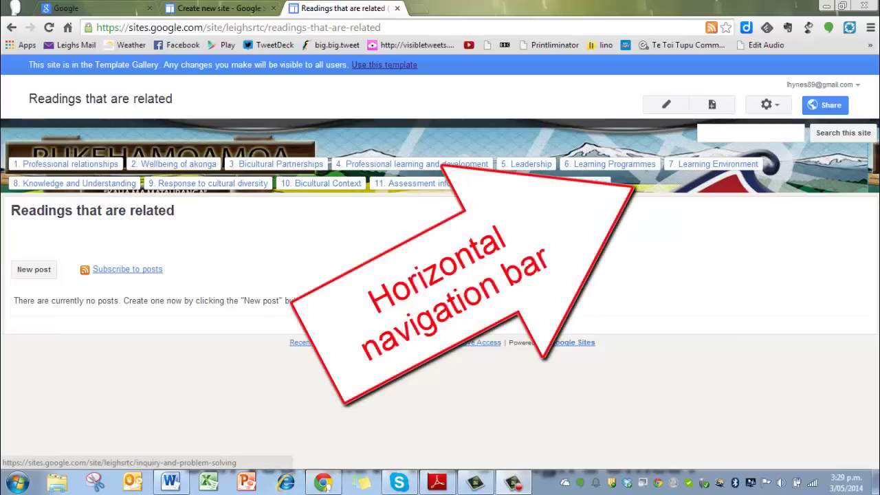
- Choose Edit site layout from the gear More Actions menu
left_click(767, 105)
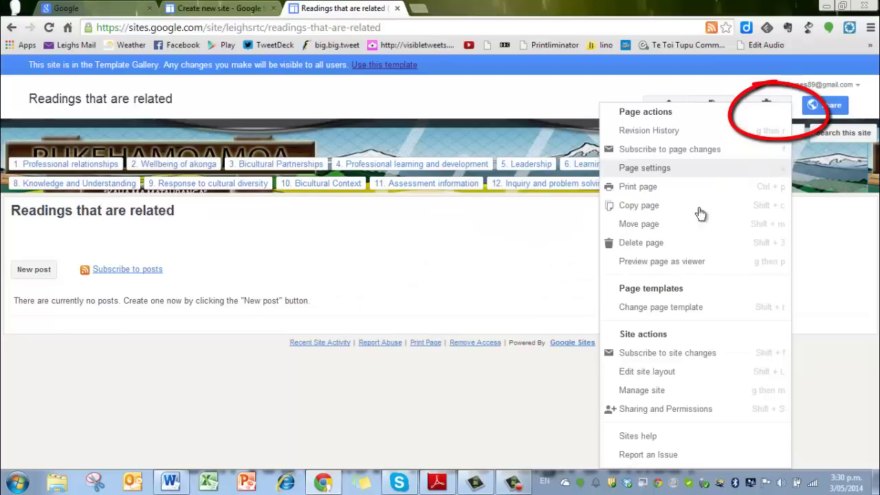
left_click(667, 379)
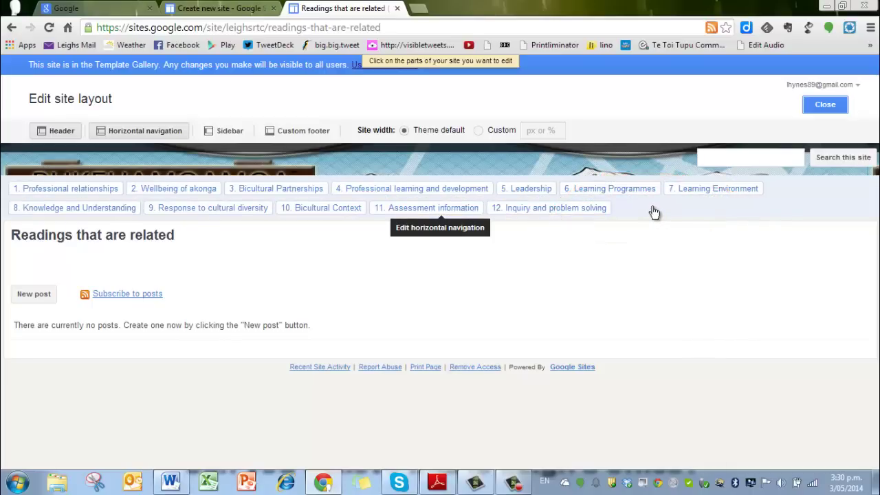
- Add the 'Readings that are related' page to the horizontal navigation links and apply
left_click(653, 212)
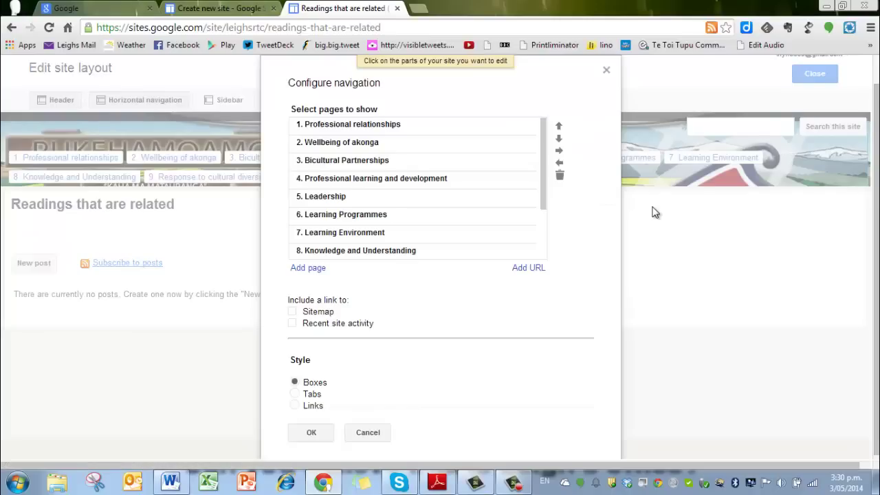
left_click(303, 271)
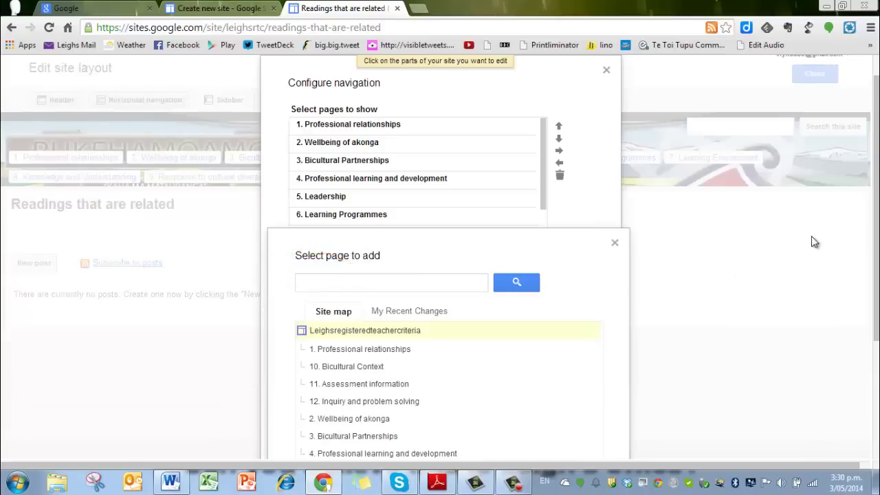
left_click_drag(875, 236, 875, 350)
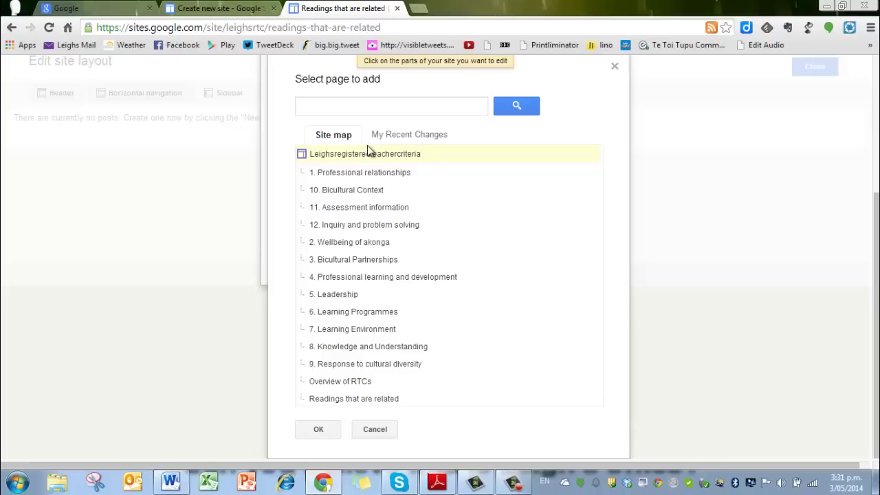
left_click(376, 400)
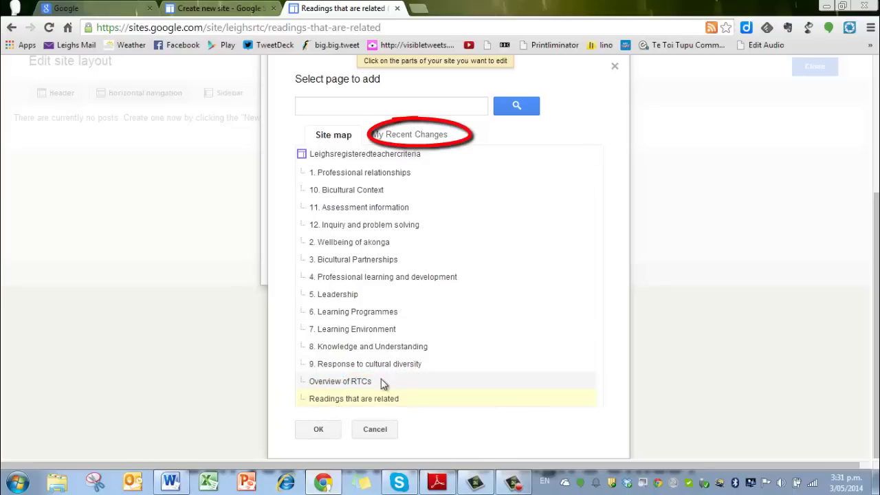
left_click(329, 430)
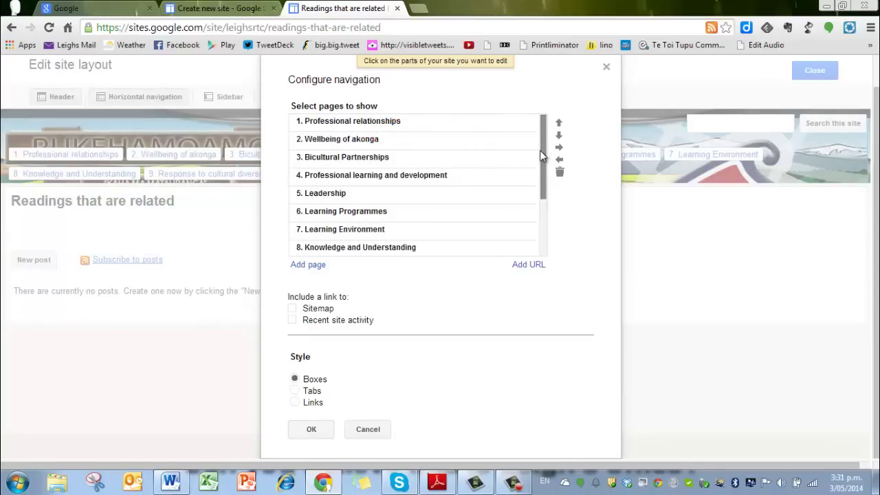
scroll(545, 158, "down", 1)
left_click_drag(547, 177, 544, 223)
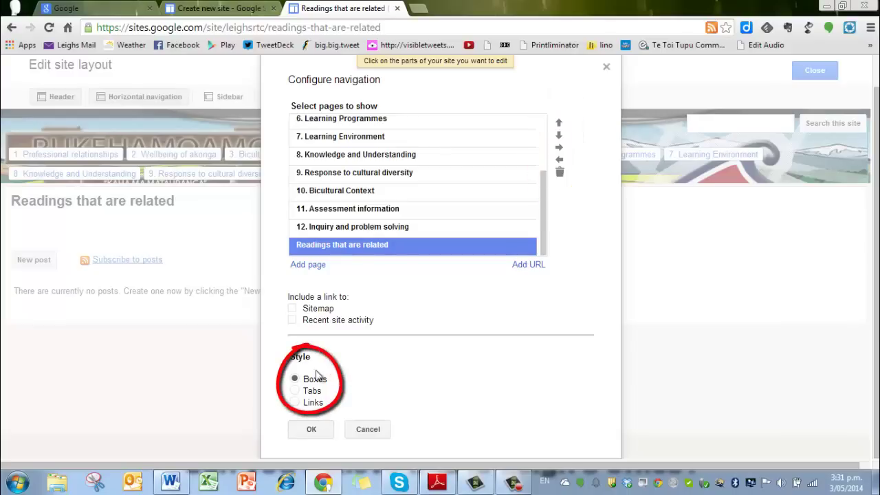
left_click(312, 430)
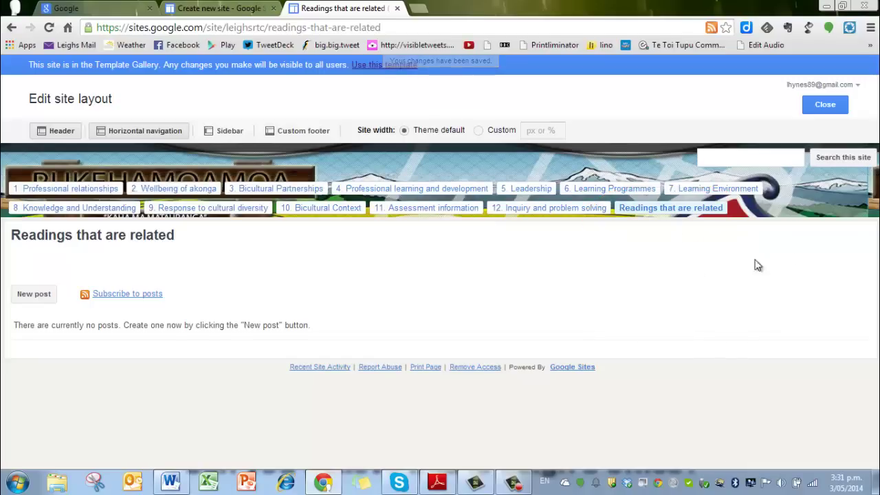
- Close the layout editor and open Manage site's General settings
left_click(827, 106)
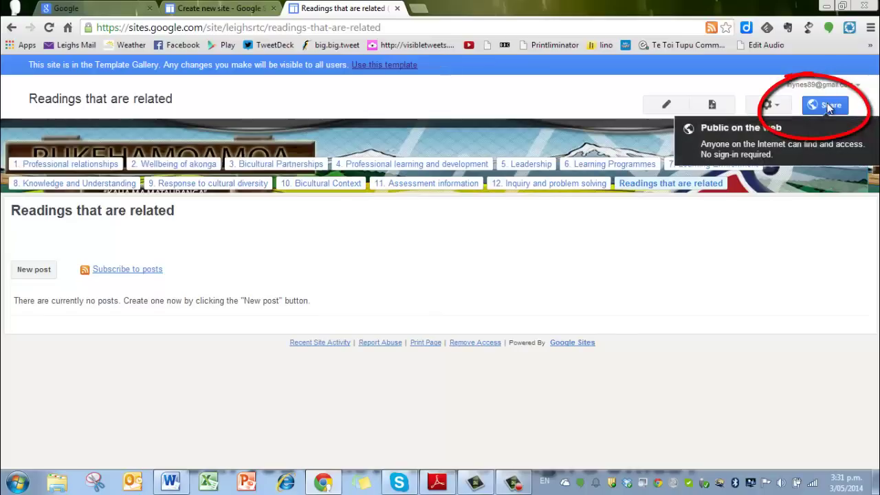
left_click(778, 110)
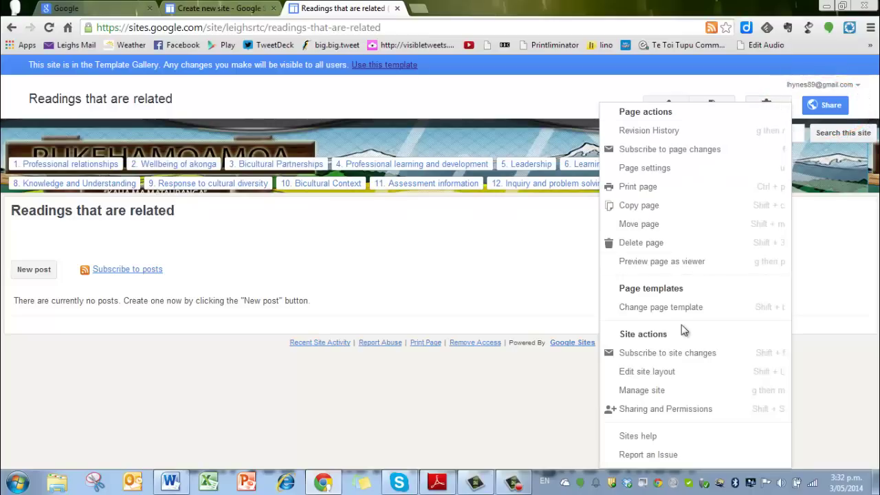
left_click(659, 397)
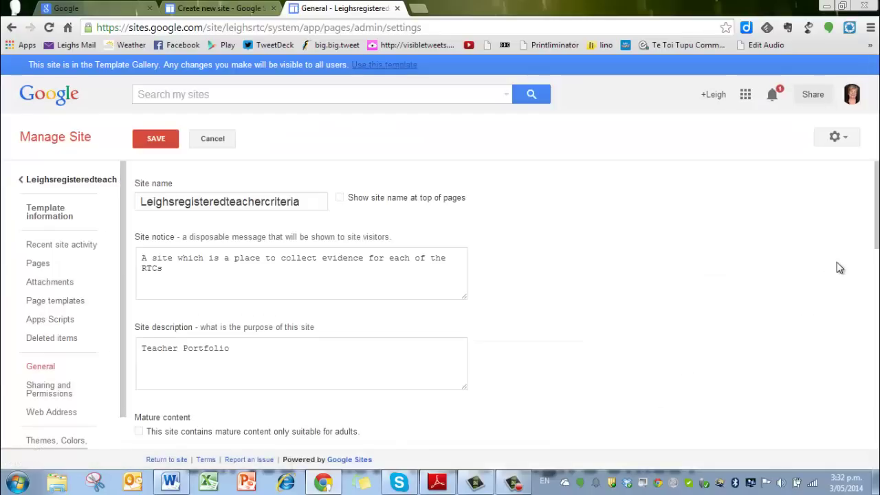
scroll(529, 234, "down", 1)
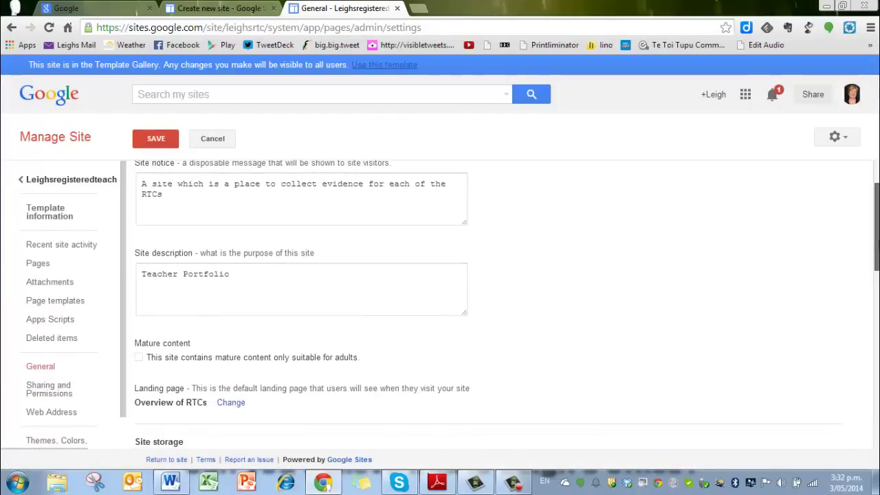
- Set the base theme to Sea Foam and show the content area Text font settings
left_click(53, 441)
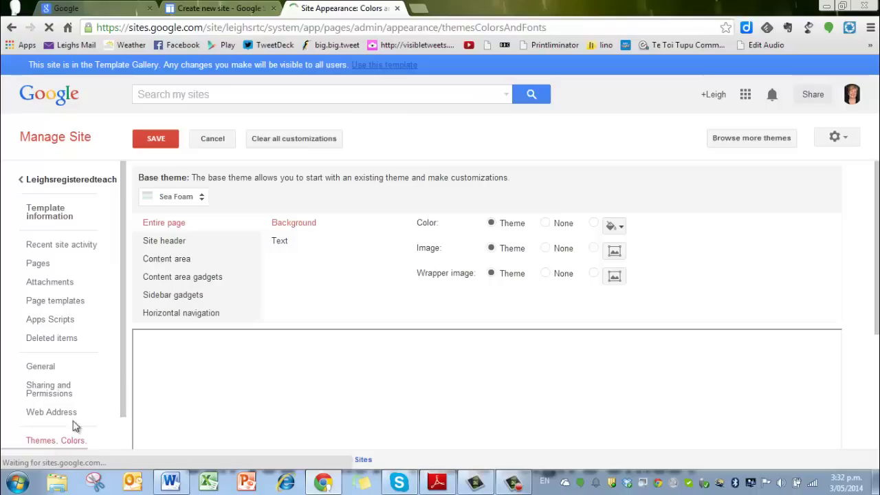
left_click(201, 199)
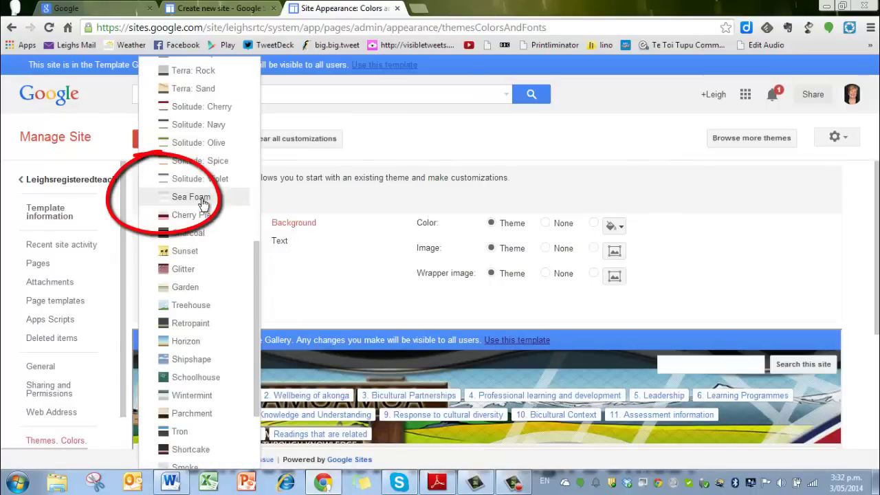
left_click(203, 200)
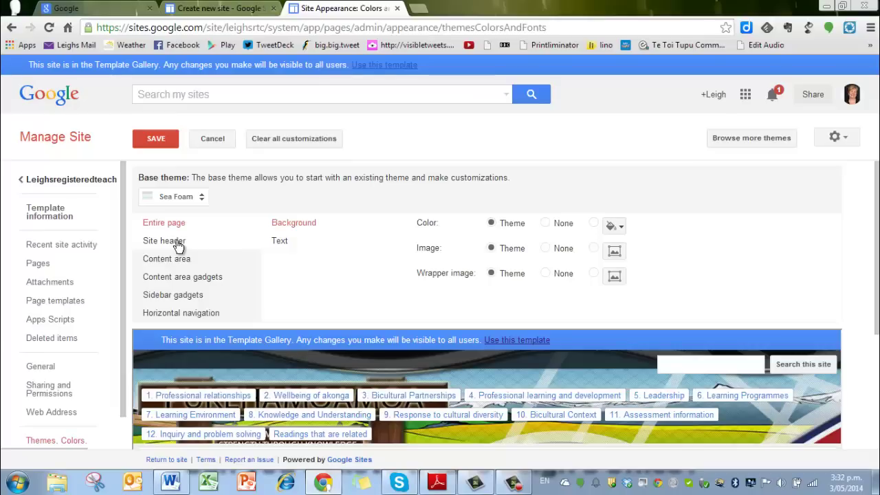
left_click(173, 266)
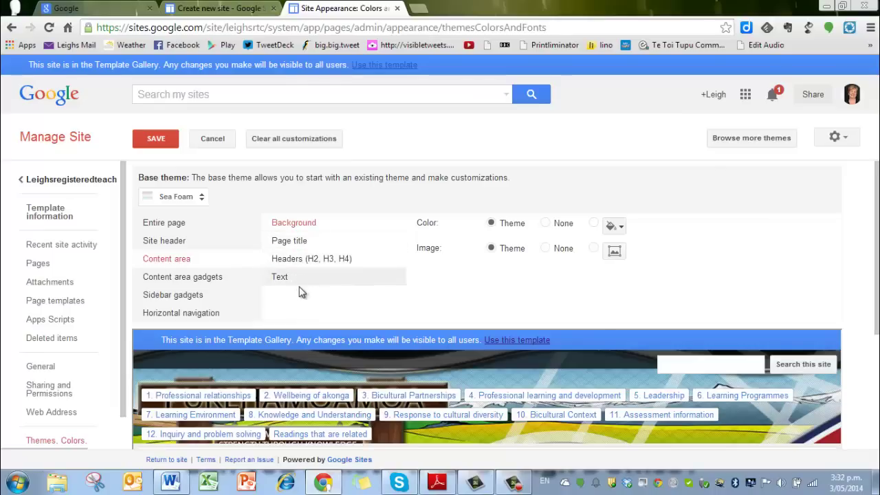
left_click(282, 279)
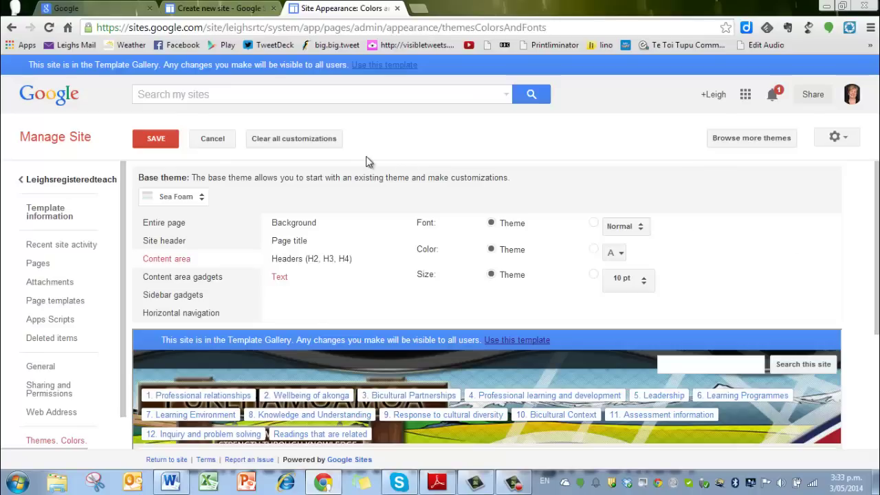
- Save the Sea Foam theme changes and return to the Overview of RTCs home page
left_click(159, 141)
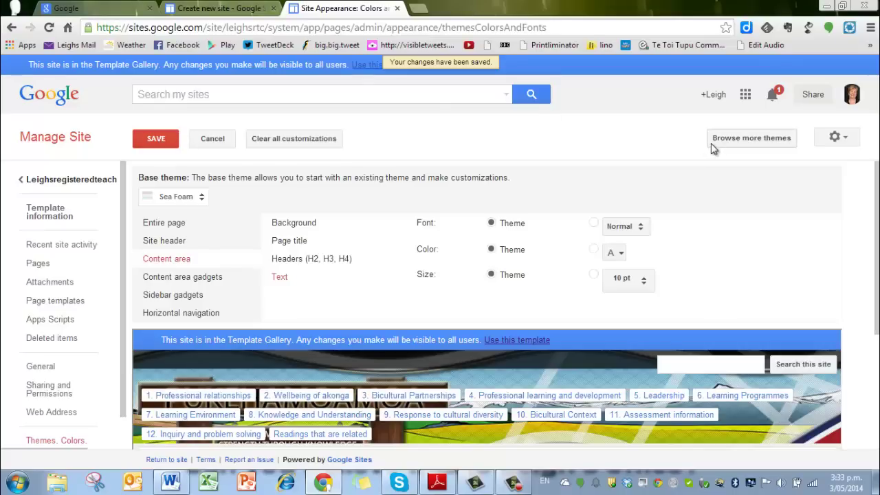
left_click(52, 186)
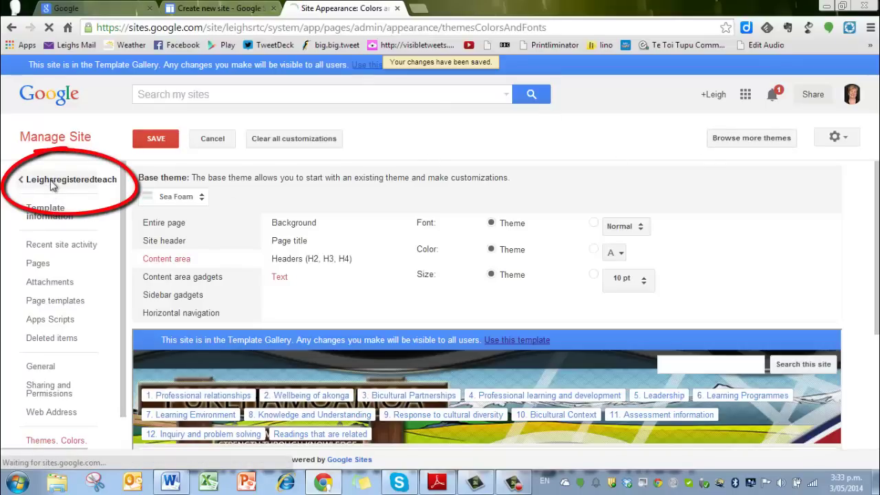